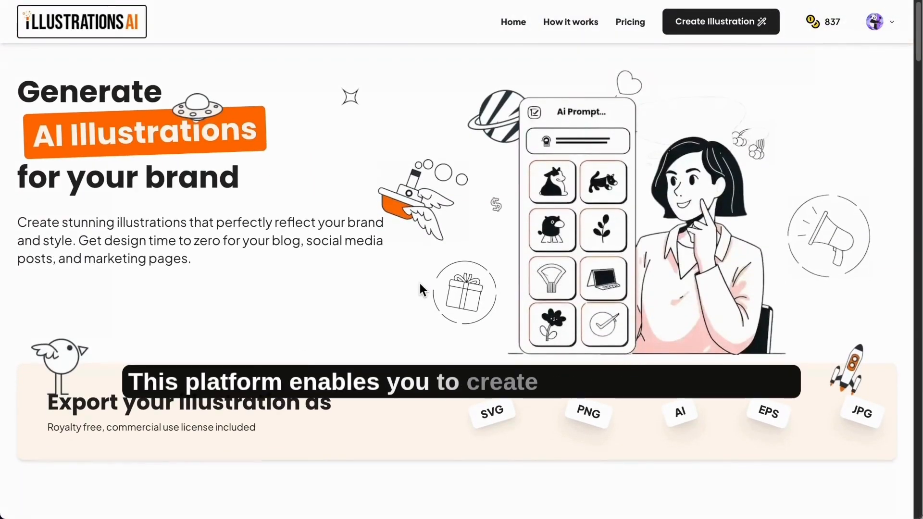
- Look through the landing page's export formats, how-it-works, demo, brand refresh and popular styles sections
scroll(420, 278, down, 3)
scroll(421, 282, down, 7)
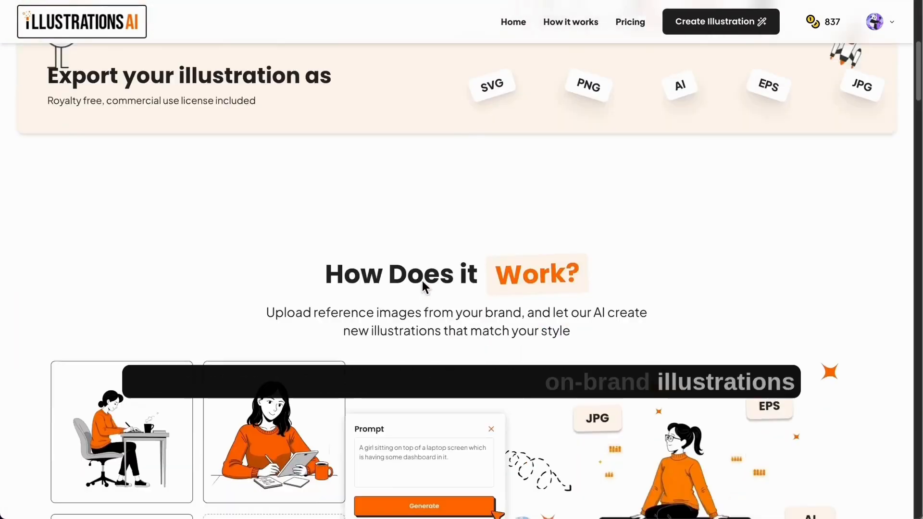
scroll(422, 283, down, 10)
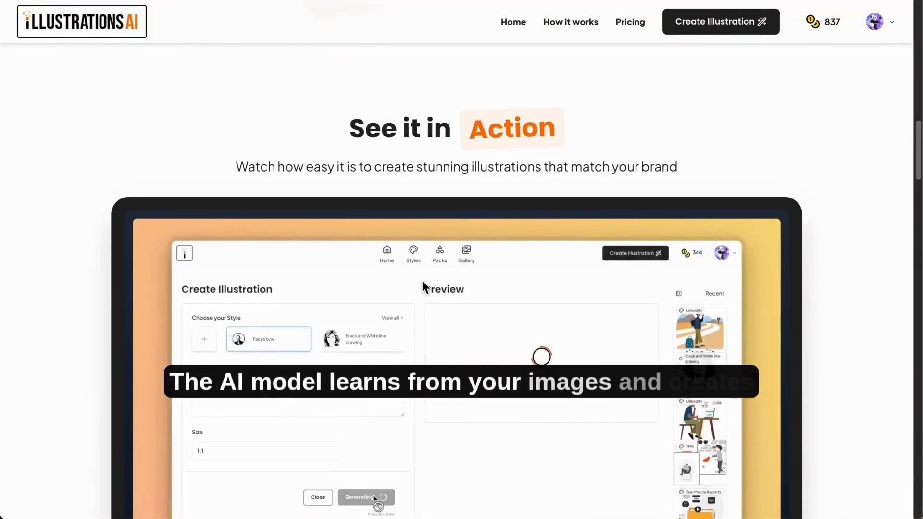
scroll(422, 283, down, 7)
scroll(422, 282, down, 4)
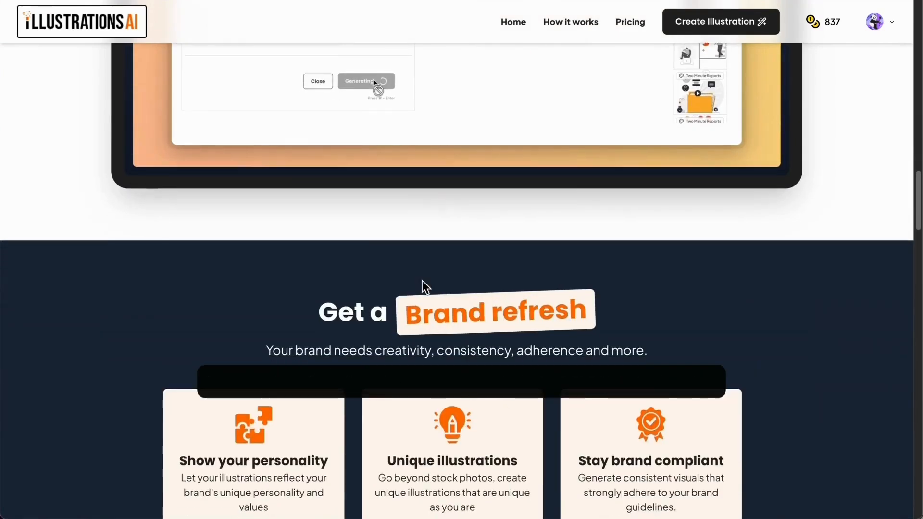
scroll(422, 285, down, 8)
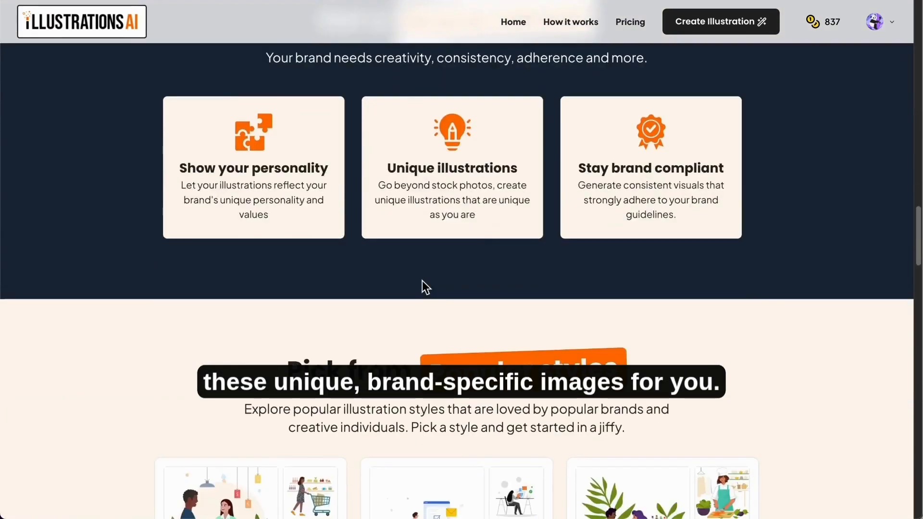
scroll(421, 278, down, 3)
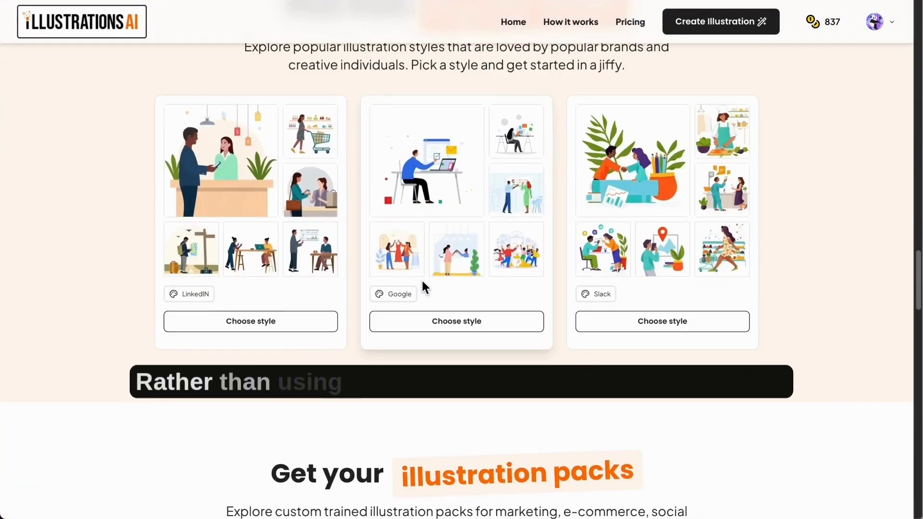
scroll(421, 278, up, 1)
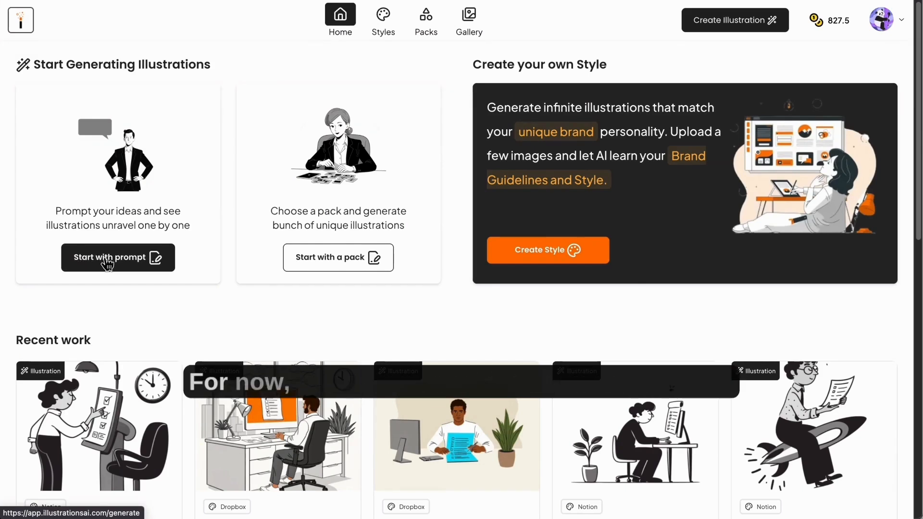
- Start a new illustration from a prompt and choose the Notion style from the full style list
click(109, 258)
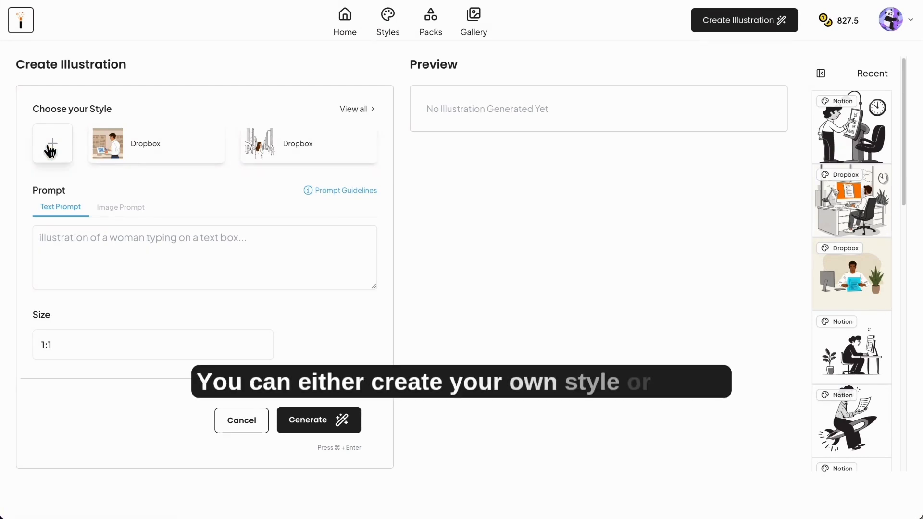
click(354, 109)
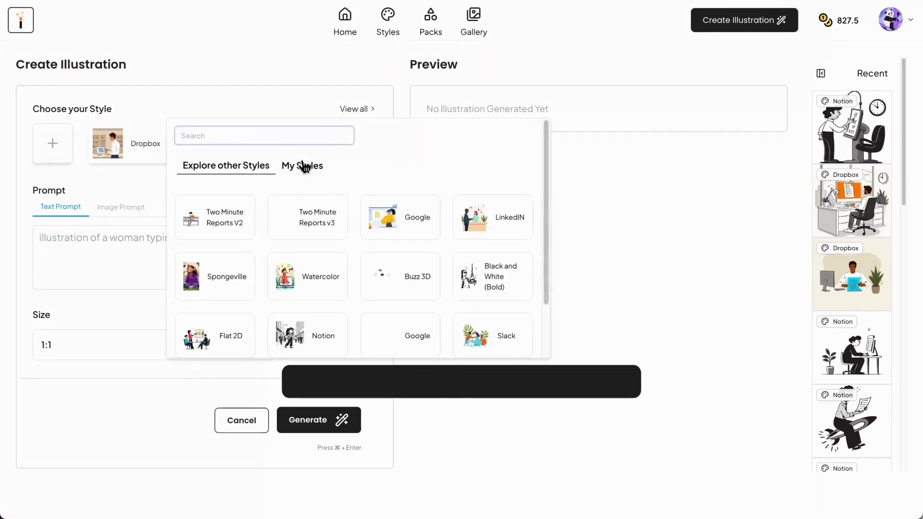
scroll(355, 255, down, 3)
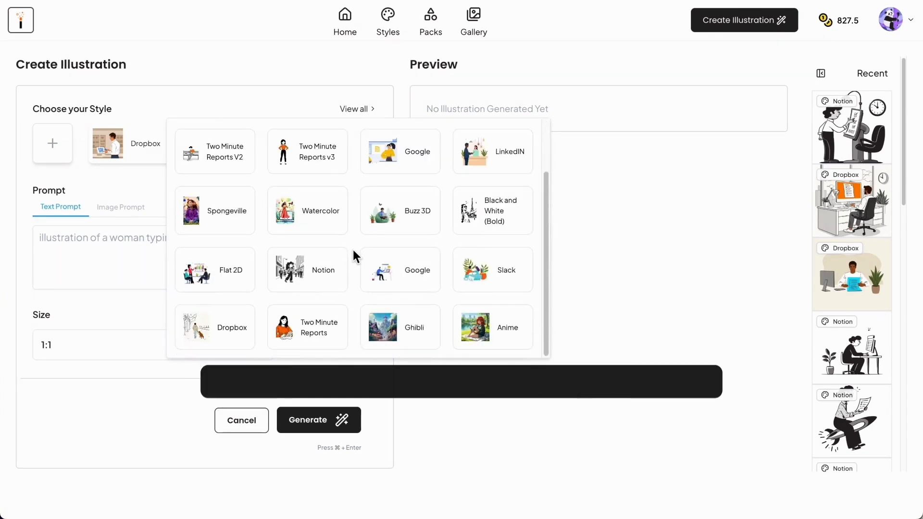
click(303, 279)
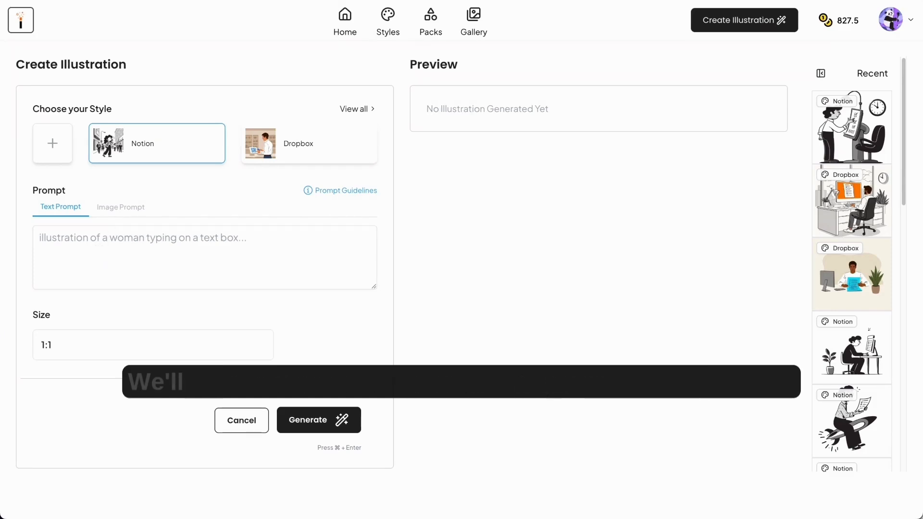
- Generate an illustration from the text prompt "Two people exchanging packages marked with location pins"
click(134, 243)
text(Two people exchanging packages marked with location pins)
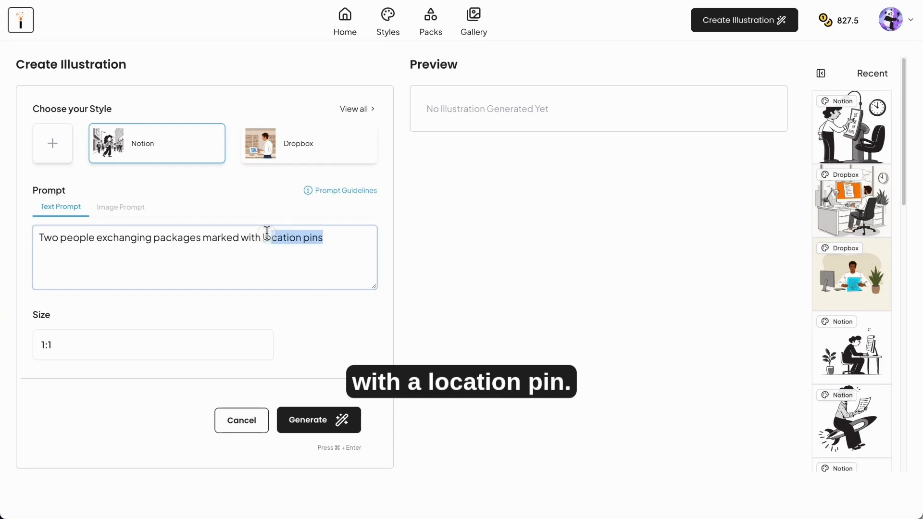
click(330, 429)
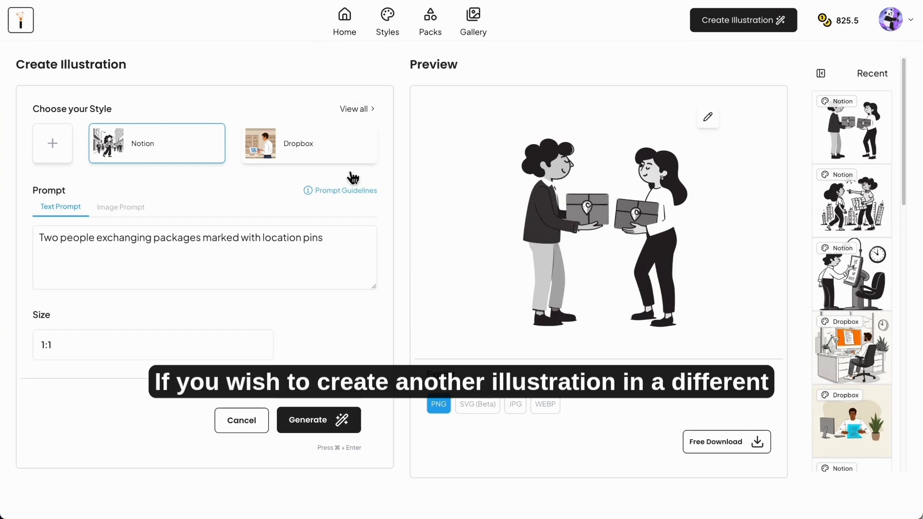
- Change the style to Slack and generate the illustration again from the same prompt
click(357, 108)
scroll(333, 301, down, 1)
click(488, 306)
click(304, 421)
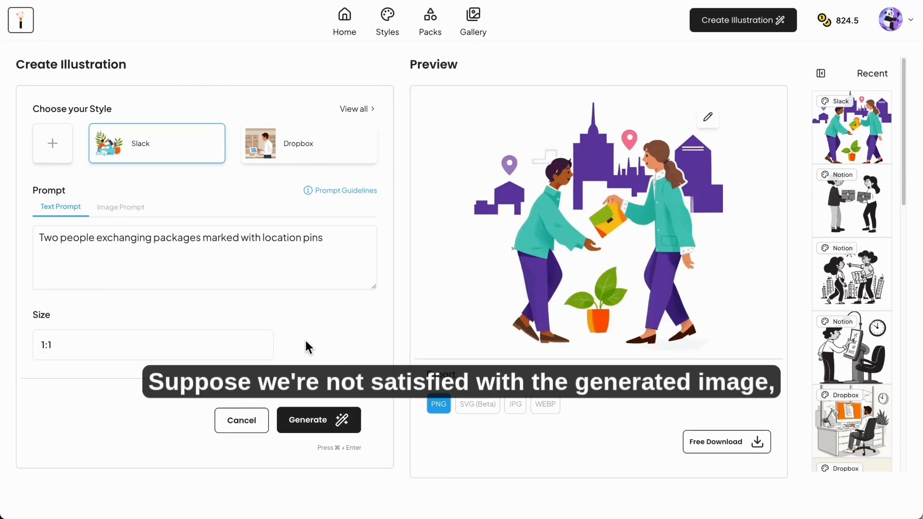
- Edit the generated illustration through chat with "replace the flower pot at the bottom with a brown carton delivery box"
click(710, 118)
click(379, 428)
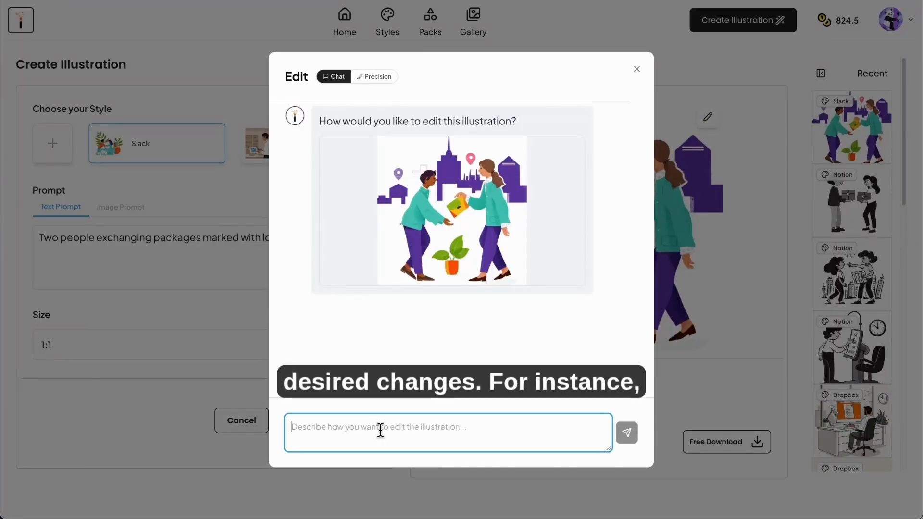
text(replace the flower pot)
text( at the bottom with a brown carton delivery box)
click(376, 427)
text(at the bottom)
key(Return)
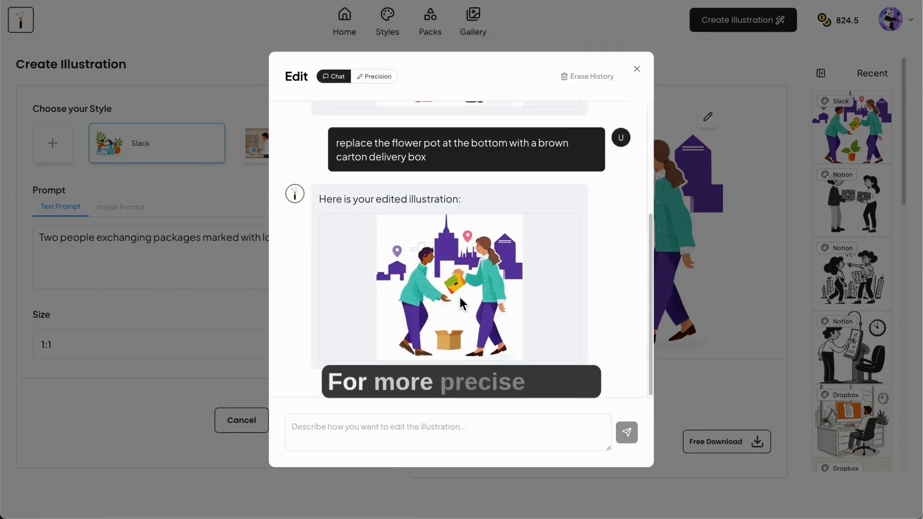
- View the precision editing mode for the edited illustration and close the editor
click(377, 79)
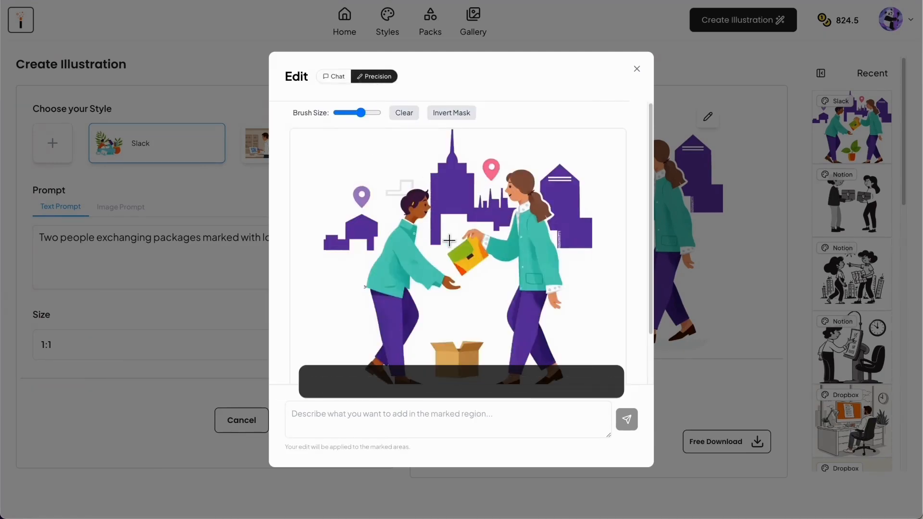
click(638, 73)
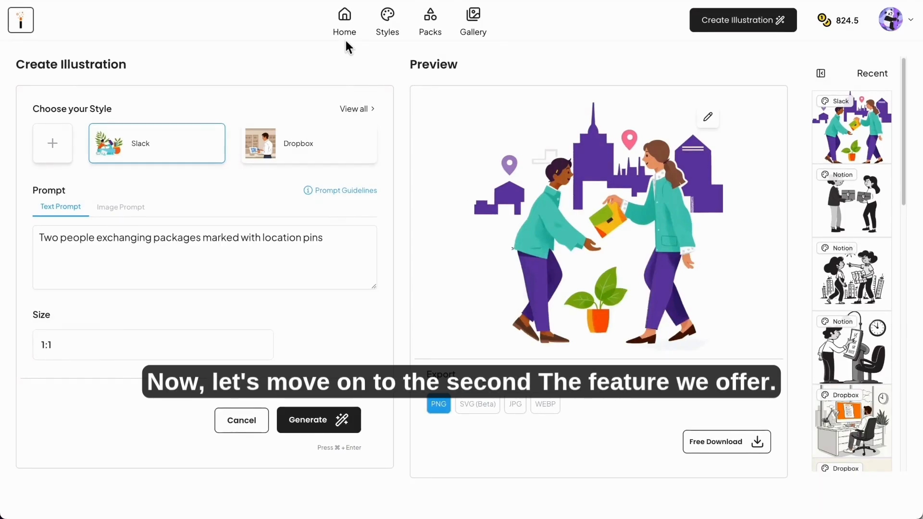
- Browse the available illustration packs and choose the Digital Marketing pack
click(428, 19)
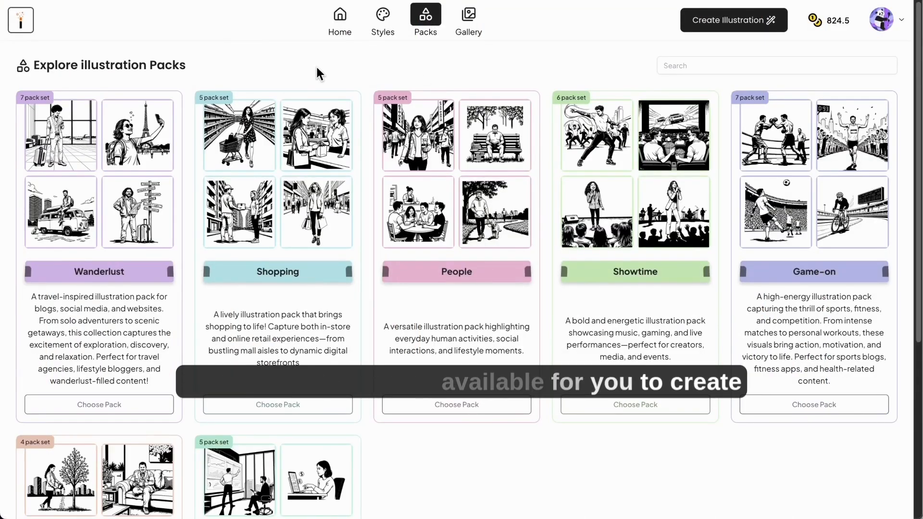
scroll(330, 67, down, 2)
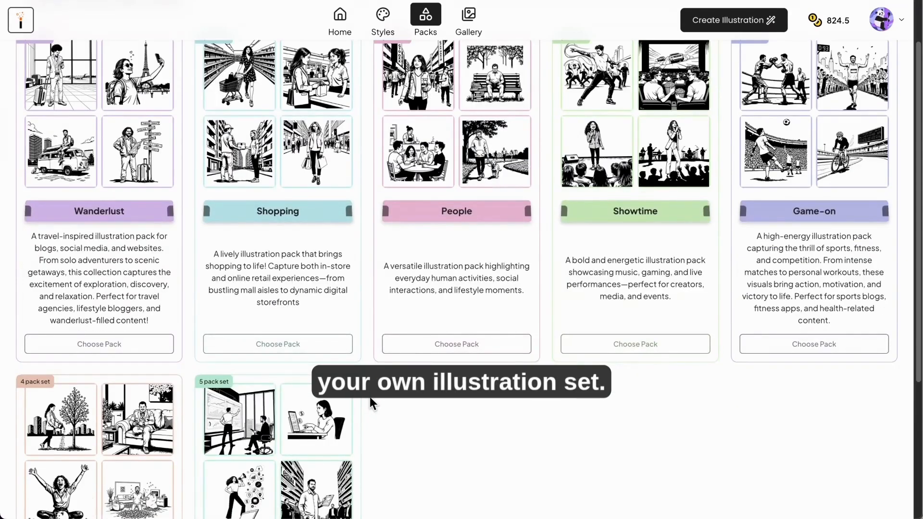
scroll(375, 394, up, 2)
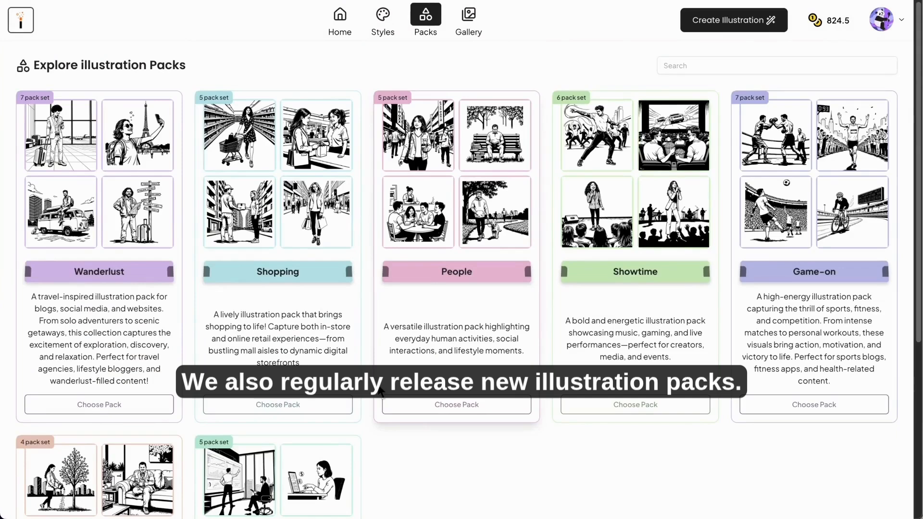
scroll(379, 392, down, 8)
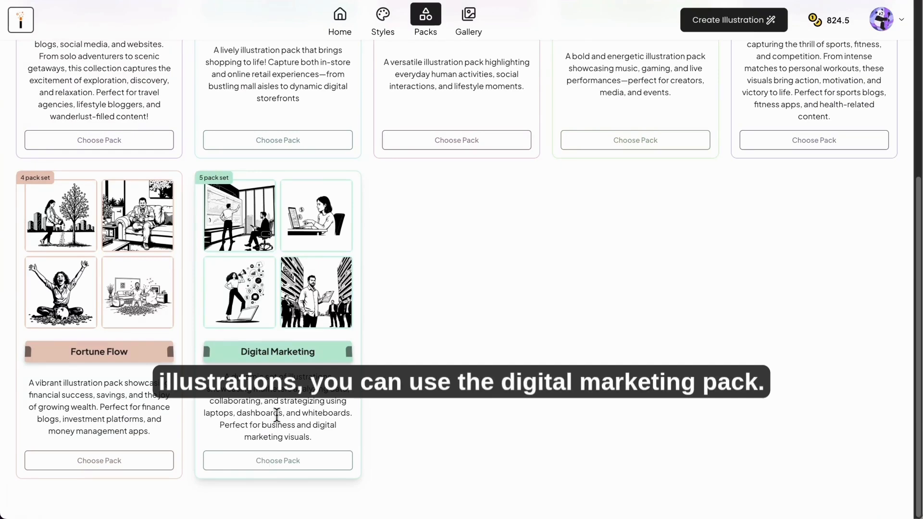
click(266, 460)
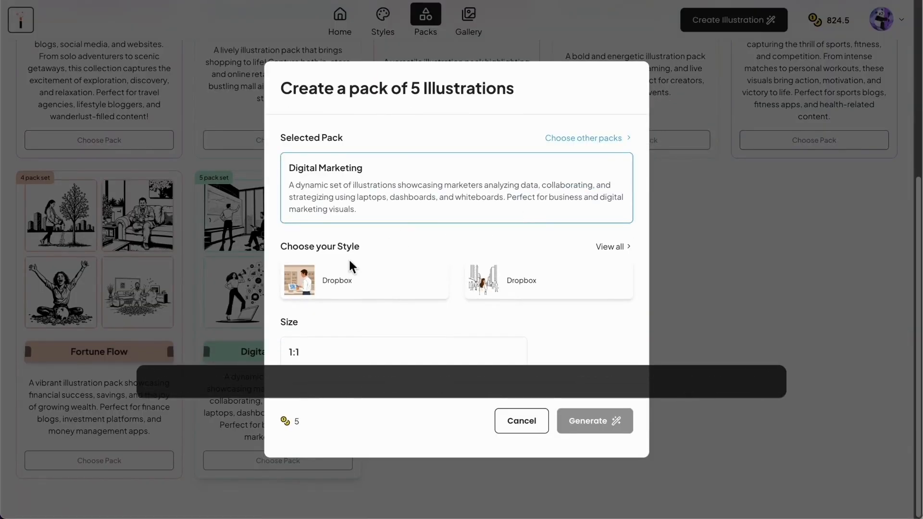
- Generate the Digital Marketing pack in the Dropbox line-drawing style with the person and dog thumbnail, and dismiss the notice
drag(408, 94, 532, 103)
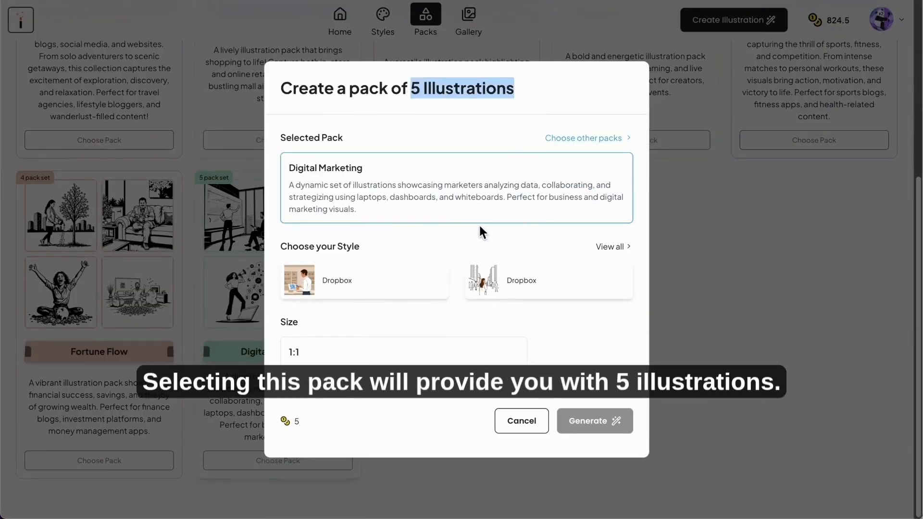
click(613, 248)
scroll(569, 409, down, 2)
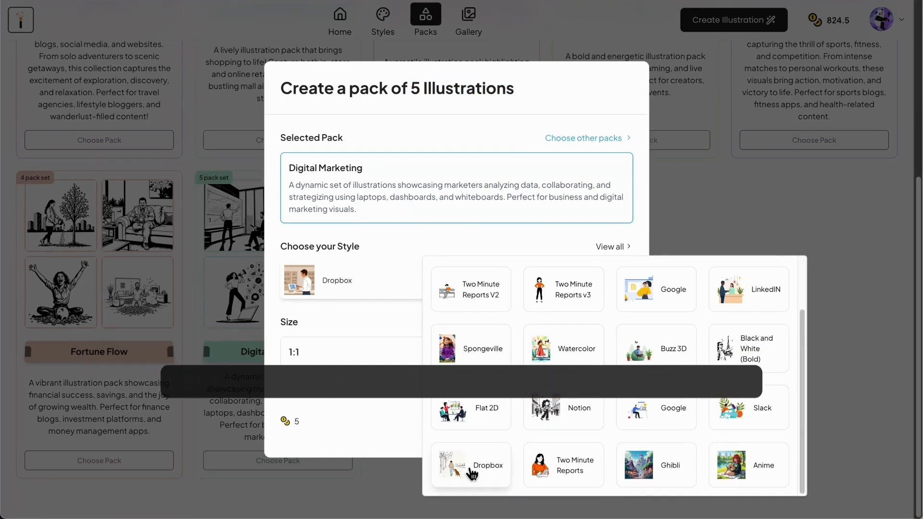
click(471, 470)
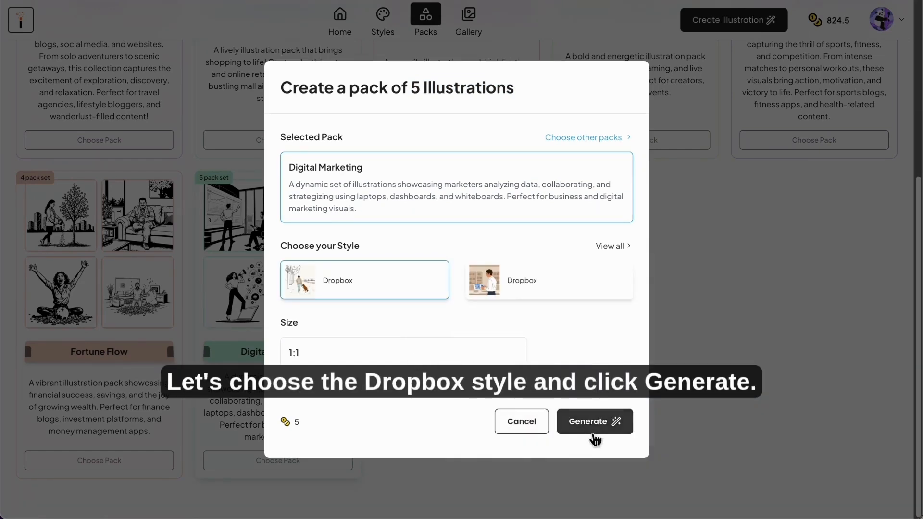
click(589, 427)
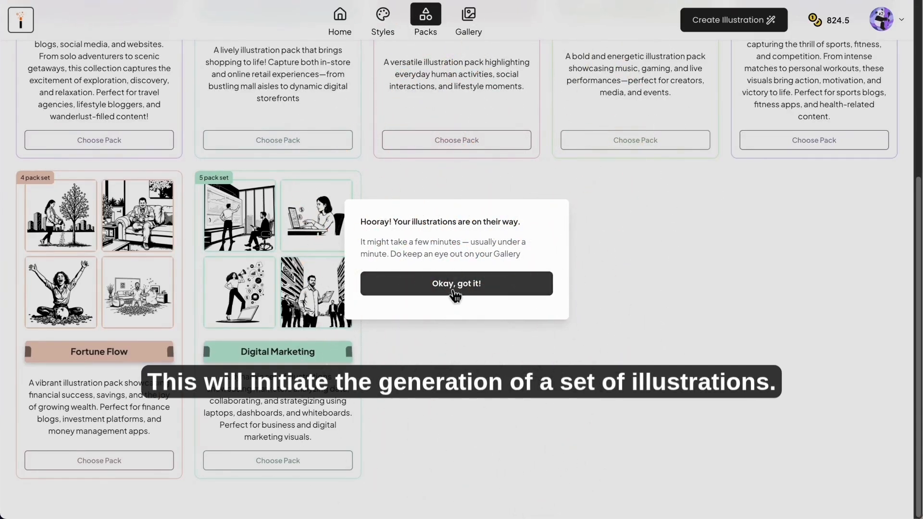
click(452, 287)
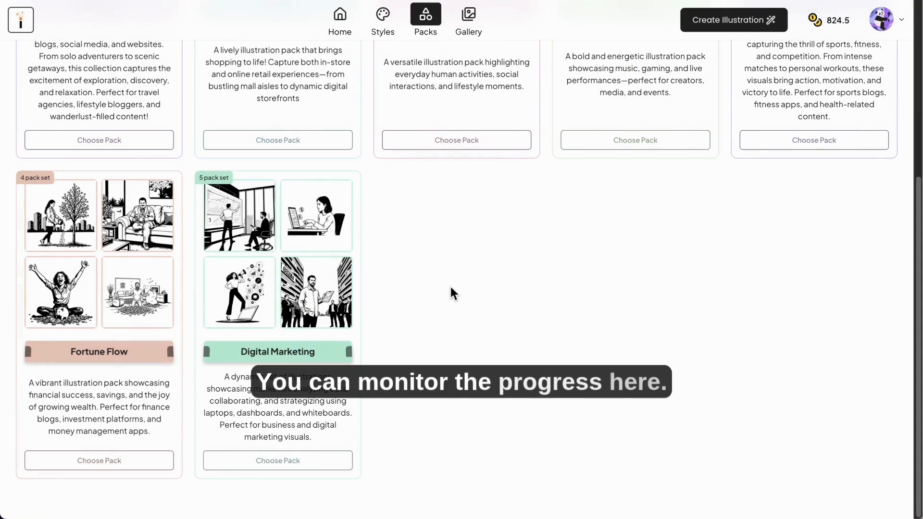
- Reopen the gallery illustration of the woman at her desk in the generator and download it as SVG (Beta)
click(469, 17)
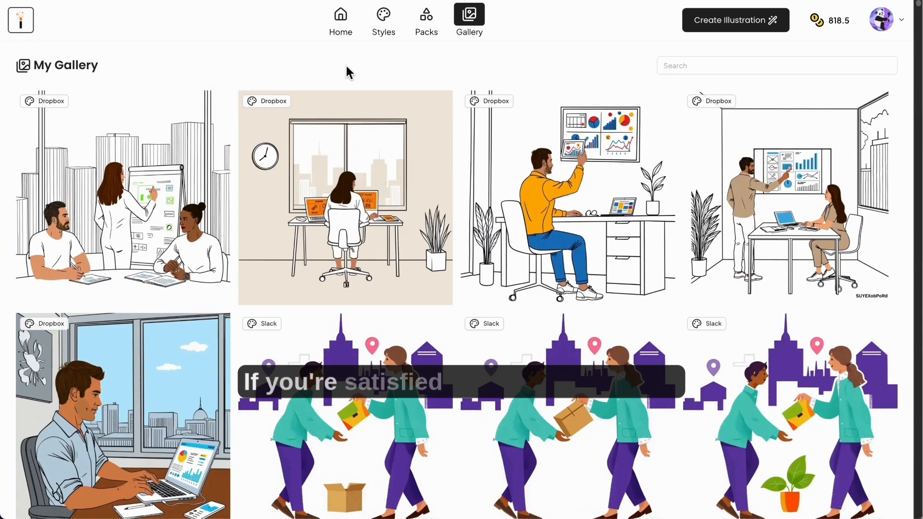
mouse_move(319, 174)
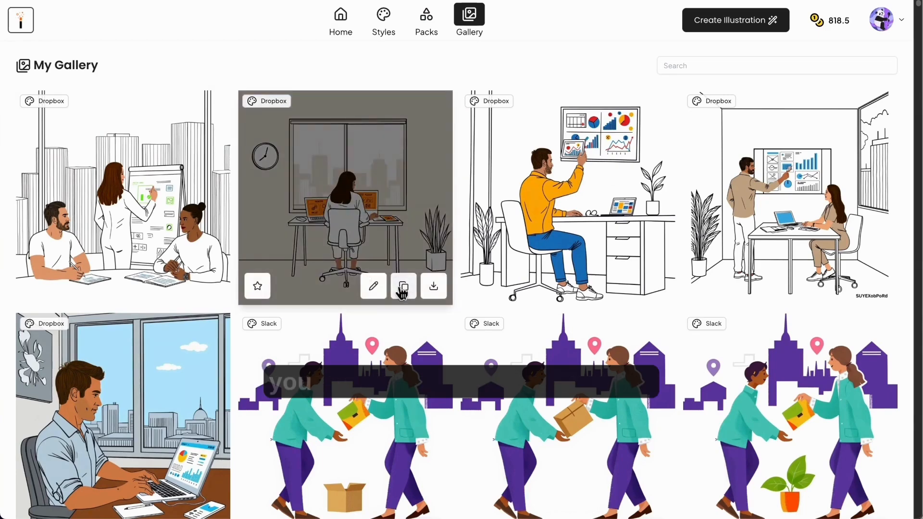
click(405, 289)
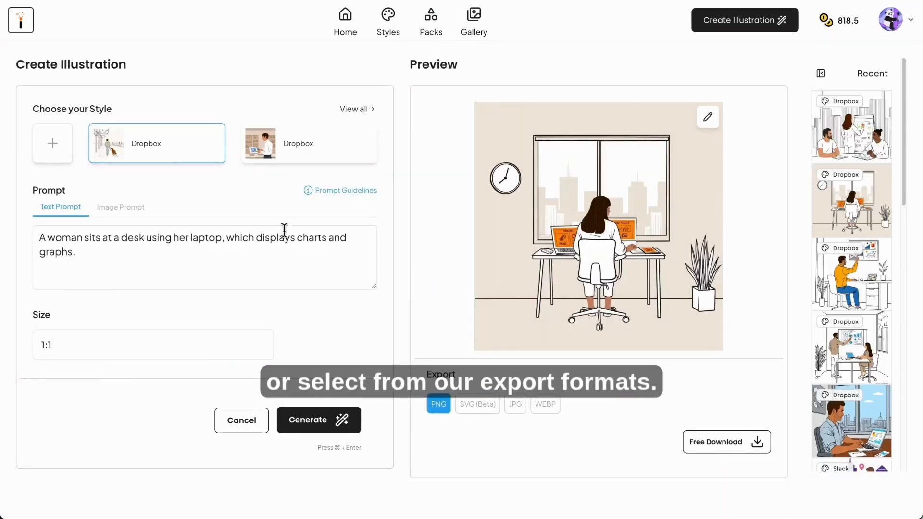
click(474, 410)
click(742, 445)
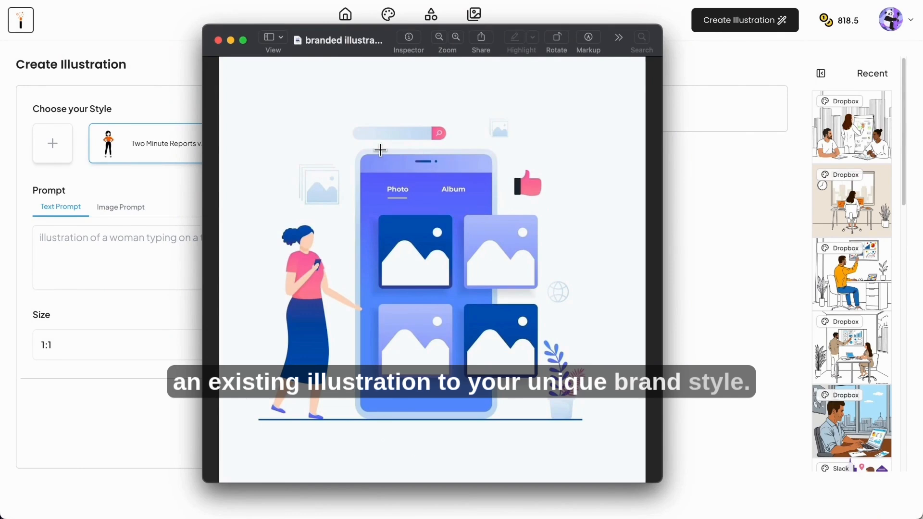
- Close the reference preview, upload that phone photo-album illustration as an image prompt, and generate it in the Two Minute Reports v3 style
click(219, 41)
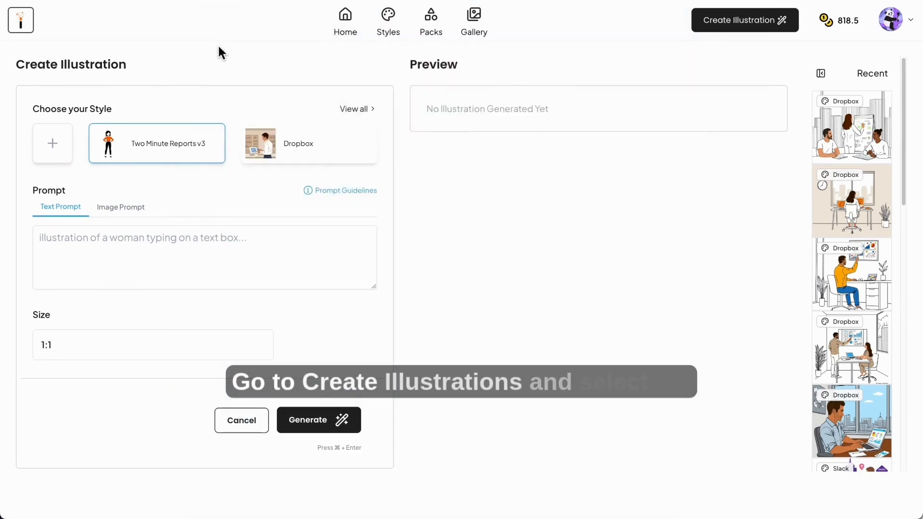
click(118, 209)
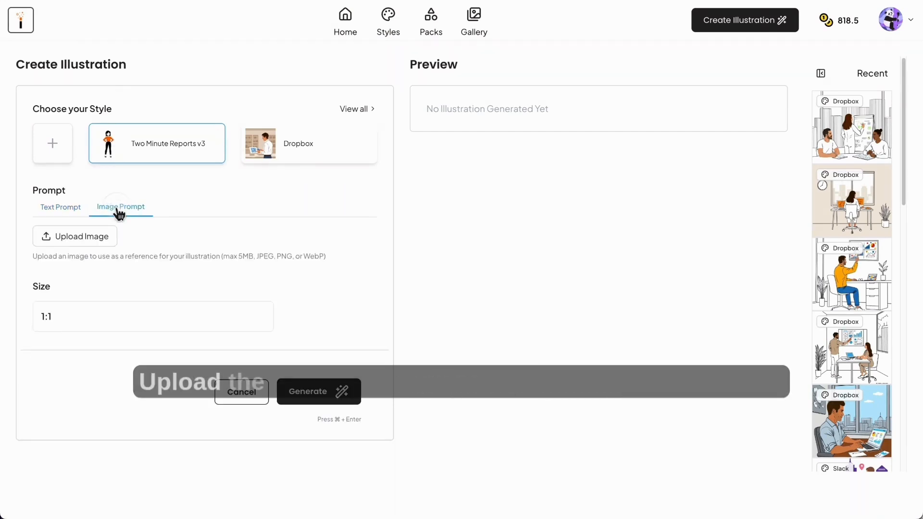
click(79, 238)
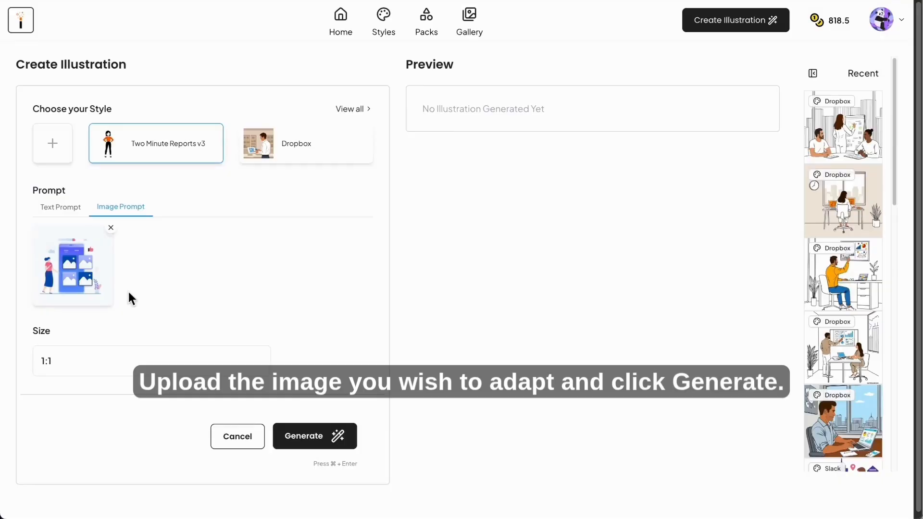
click(310, 440)
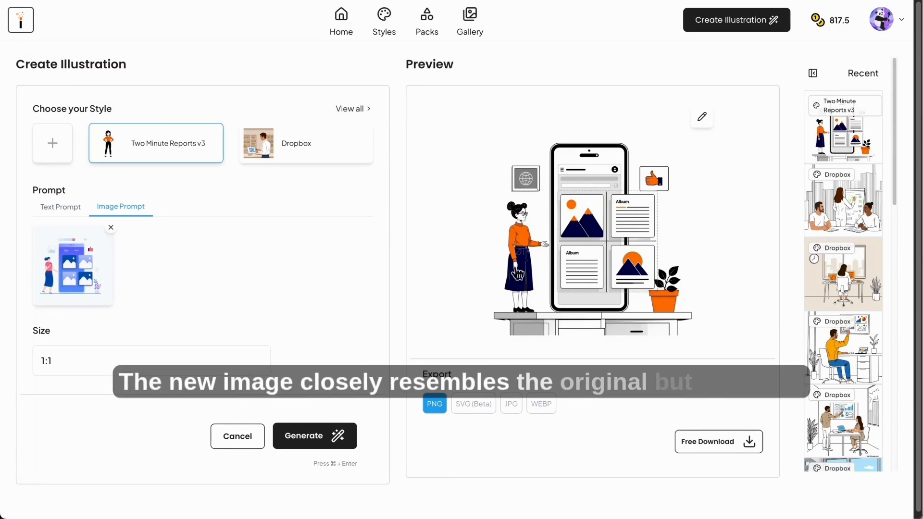
- Compare the original phone photo-album reference image with the generated illustration, and close the reference preview
drag(385, 1, 178, 48)
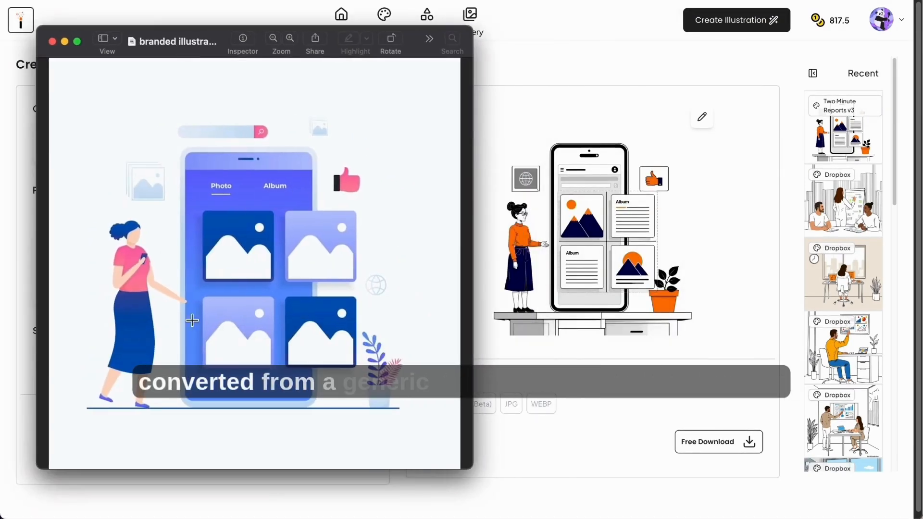
click(52, 42)
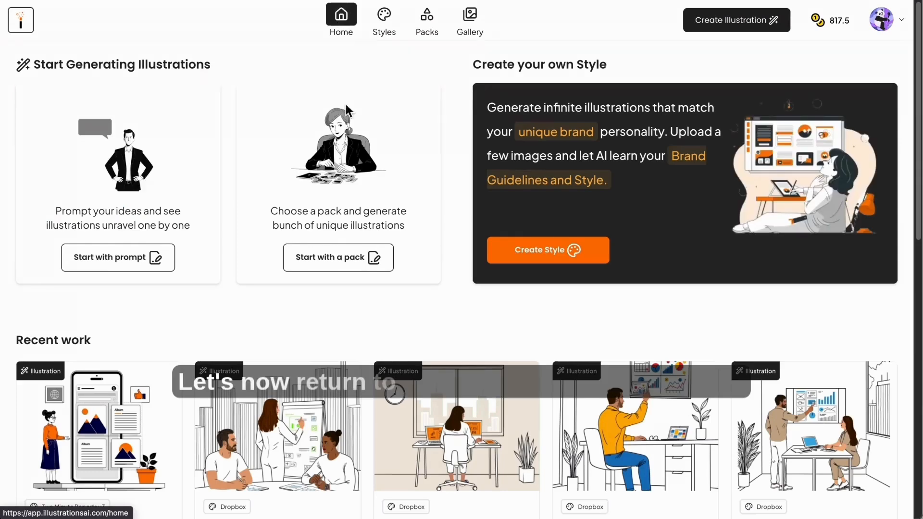
- Start creating a custom illustration style and name it "My own Style"
click(553, 255)
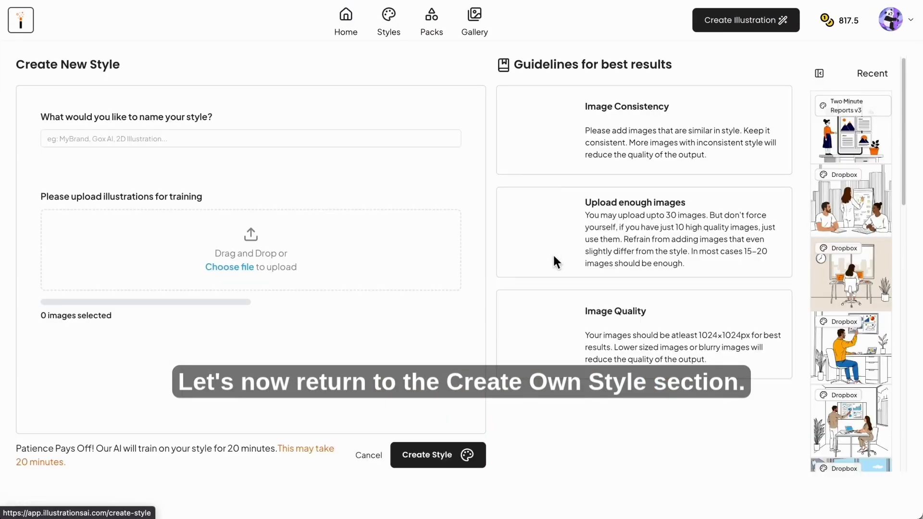
click(102, 137)
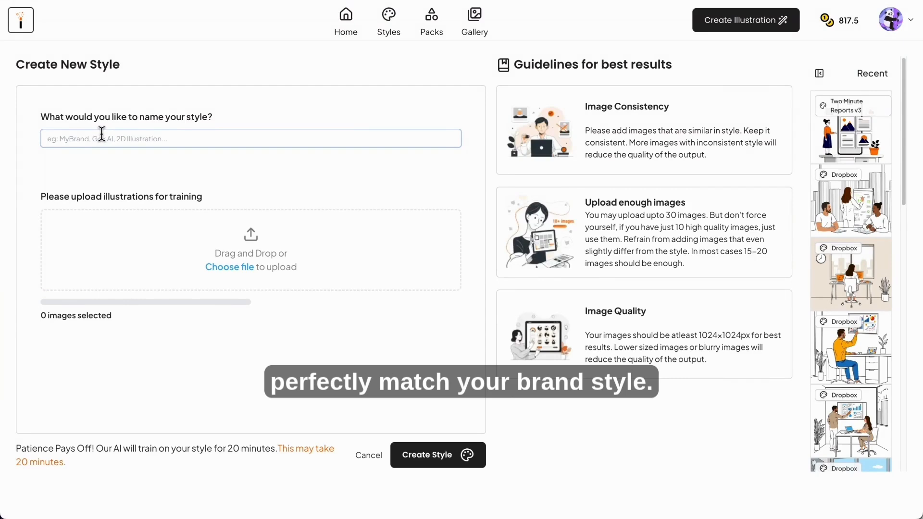
text(My own)
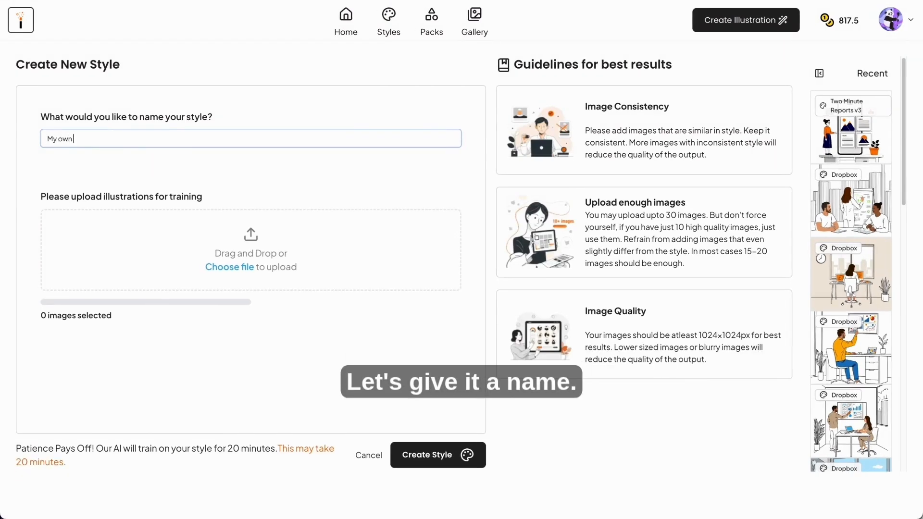
text( Style)
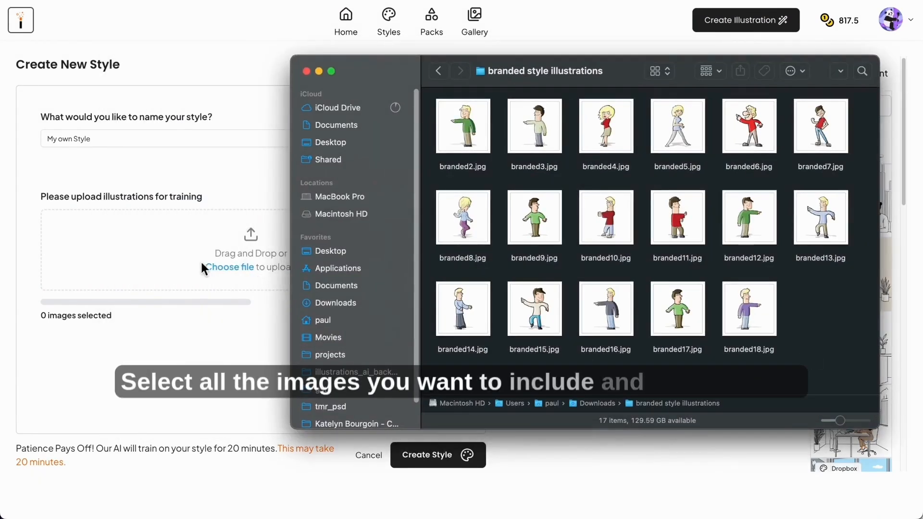
- Upload all images from the "branded style illustrations" folder as training illustrations for the new style
click(198, 260)
click(278, 202)
key(super+a)
click(838, 409)
- Review the uploaded training illustrations for consistency with the brand style
scroll(368, 229, down, 6)
scroll(392, 190, up, 5)
scroll(392, 197, down, 5)
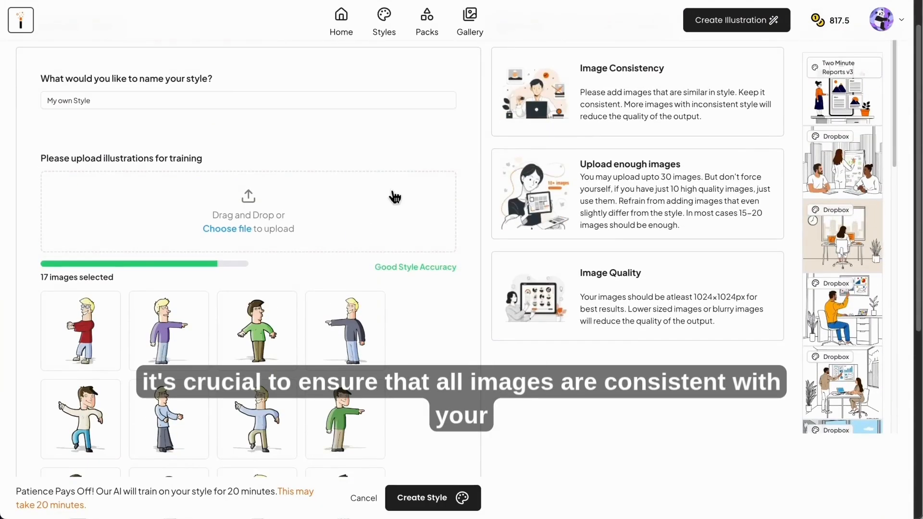
scroll(408, 237, up, 1)
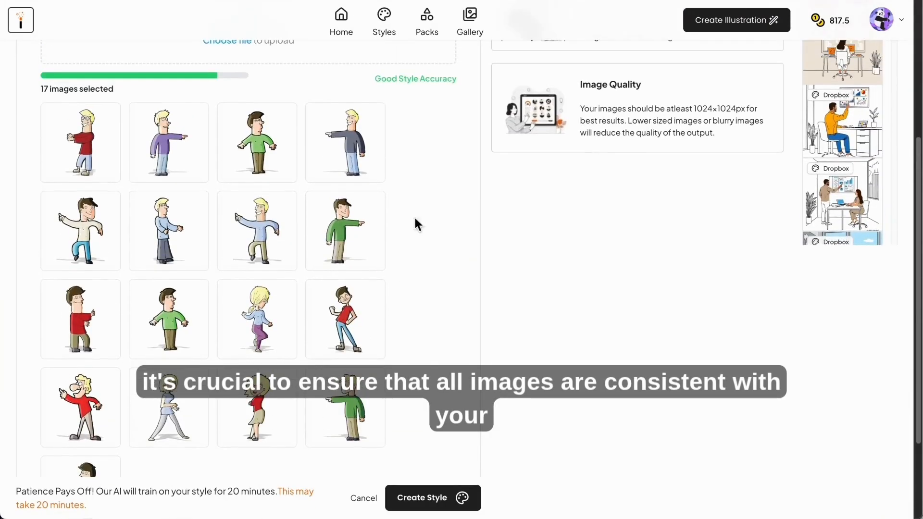
scroll(315, 329, up, 2)
scroll(315, 330, up, 1)
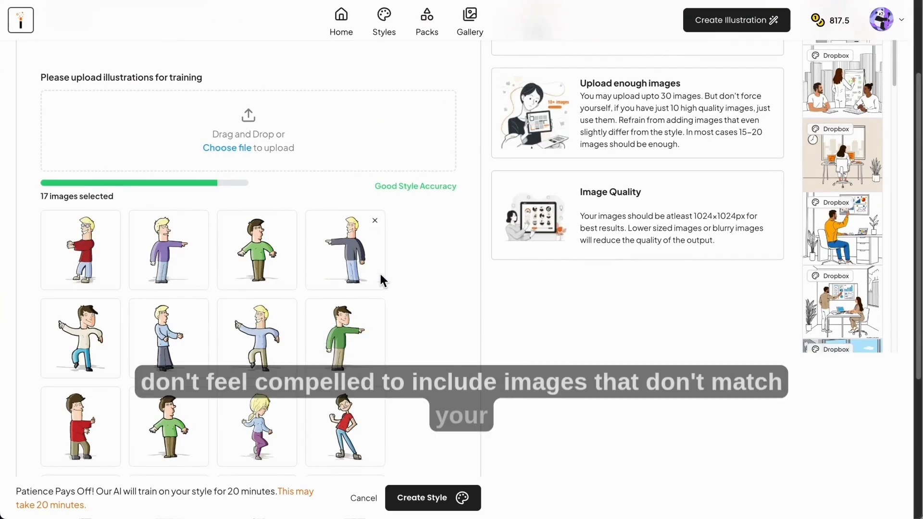
scroll(124, 267, down, 5)
scroll(275, 242, up, 1)
scroll(273, 245, down, 5)
scroll(273, 245, up, 8)
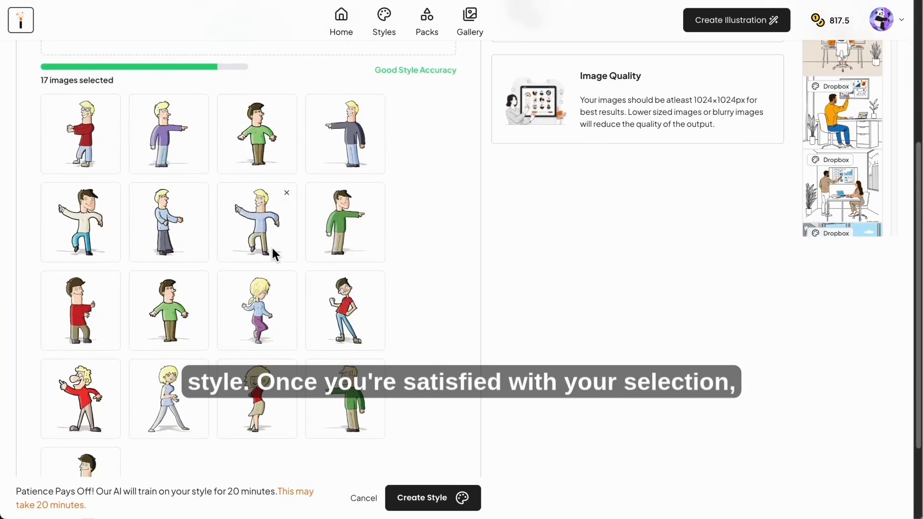
scroll(352, 244, up, 3)
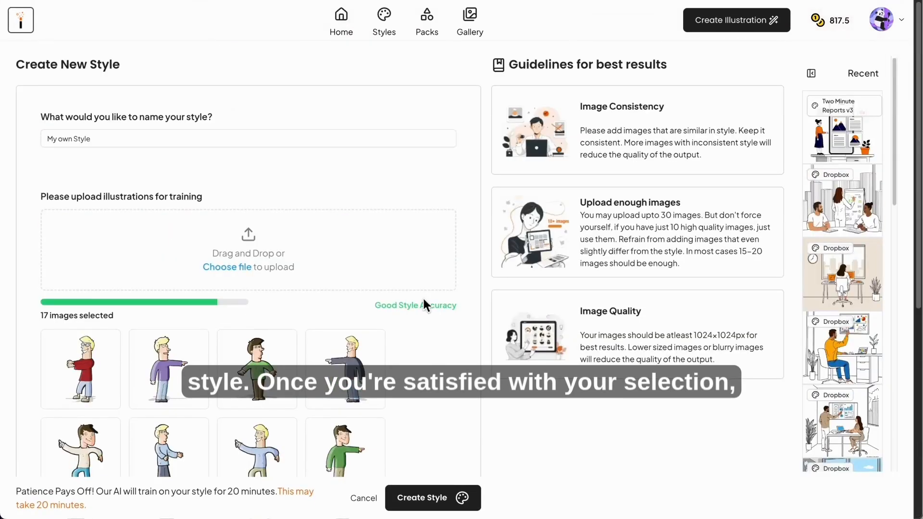
- Start training the new style from the uploaded illustrations and dismiss the training notice
click(425, 497)
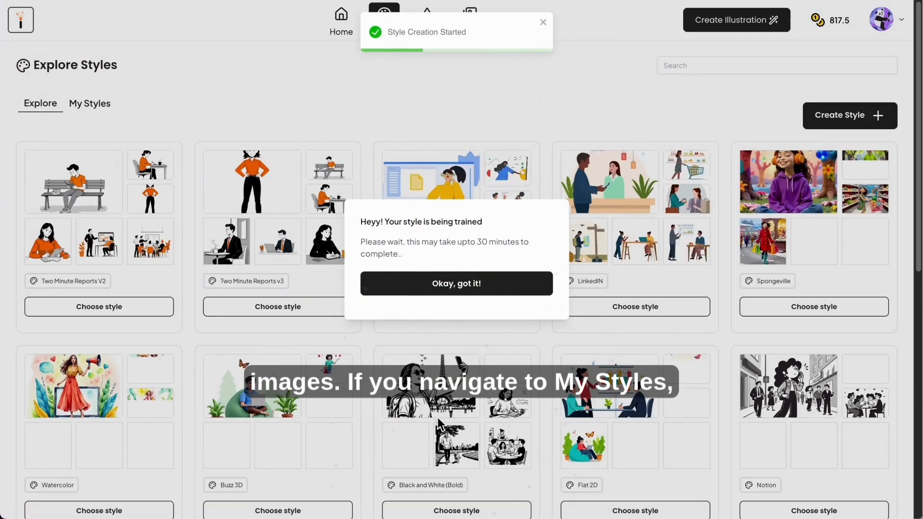
click(424, 284)
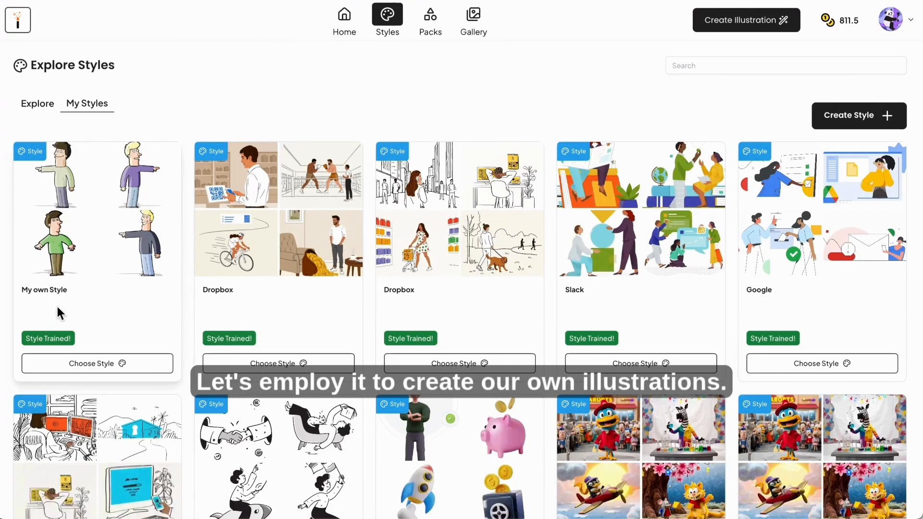
- Choose the trained My own Style and generate an illustration from the prompt "Two people exchanging packages marked with location pins"
click(81, 361)
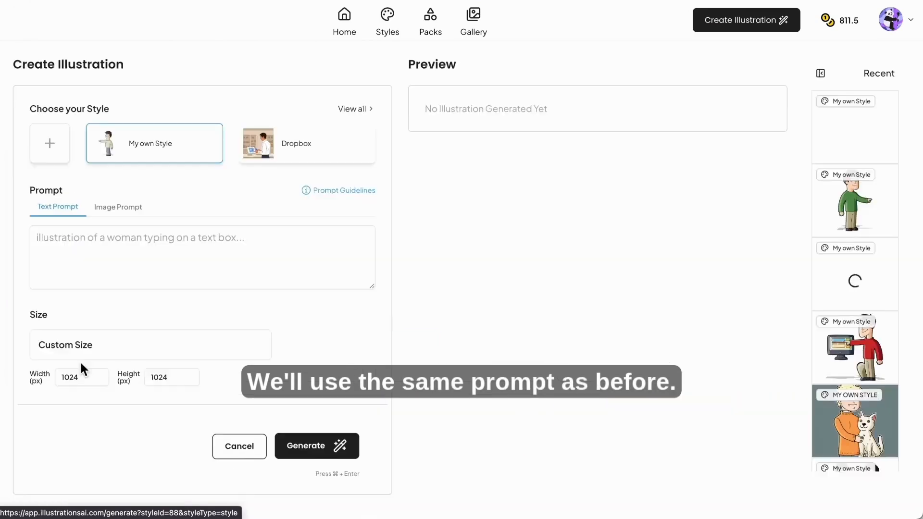
click(148, 236)
key(super+v)
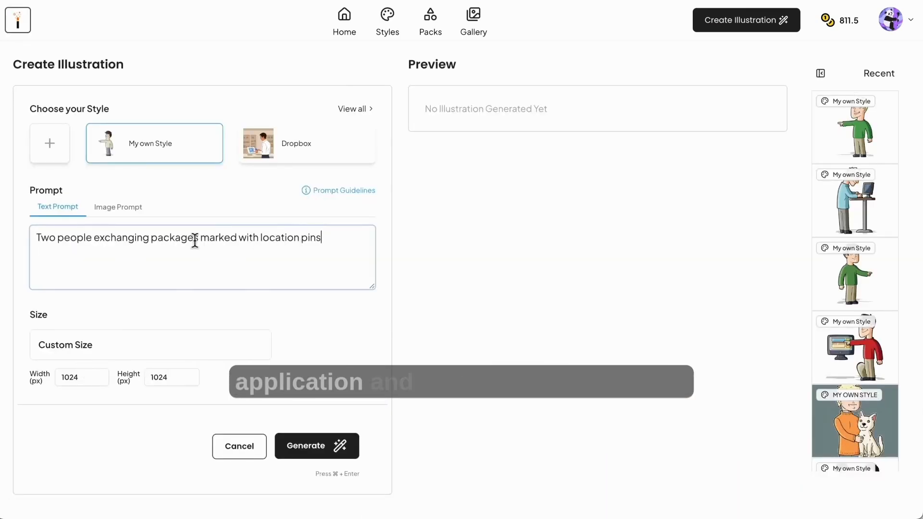
click(307, 446)
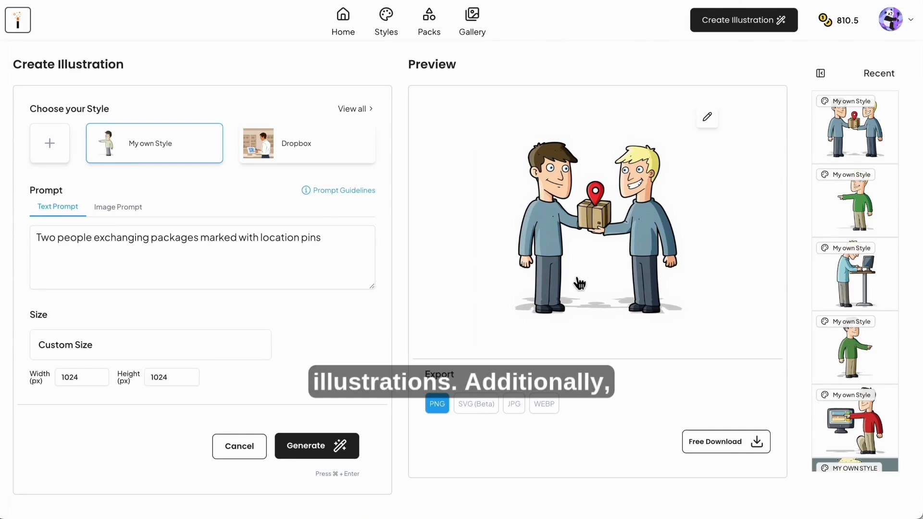
- Generate the People illustration pack in My own Style and open the gallery to view the illustrations
click(428, 20)
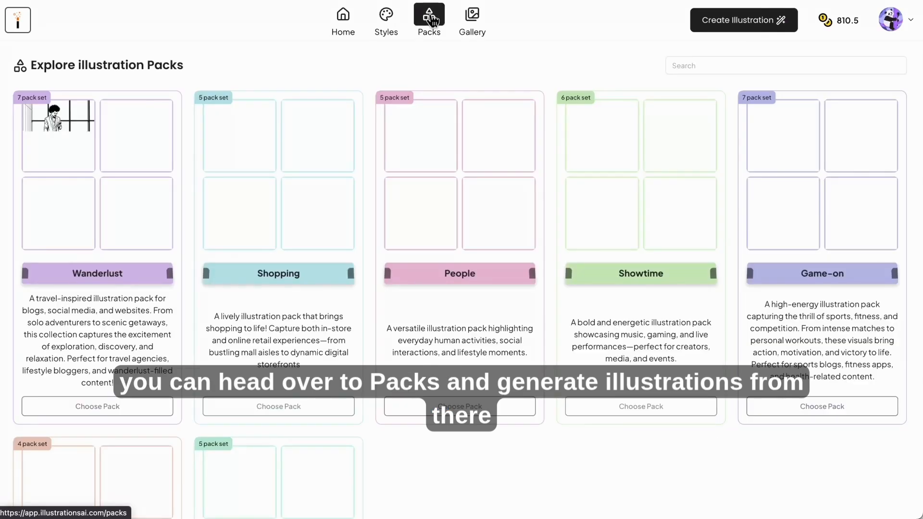
click(459, 406)
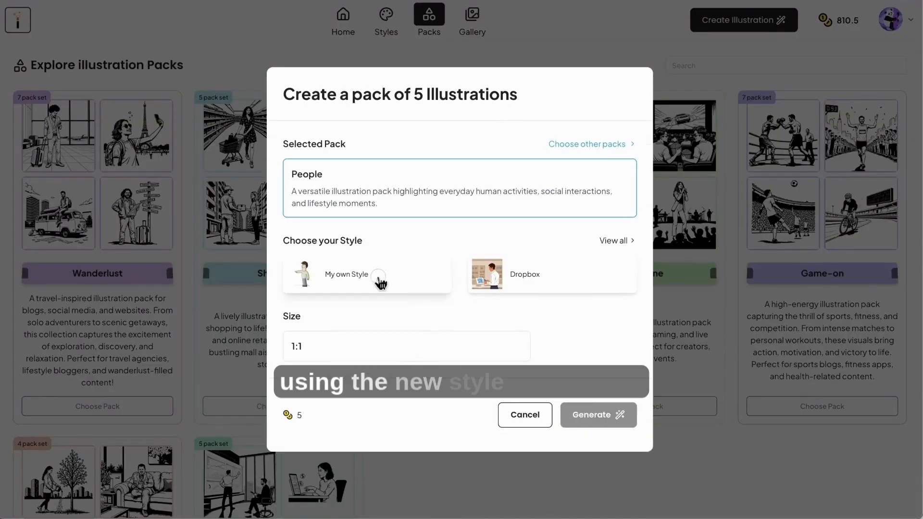
click(376, 278)
click(608, 418)
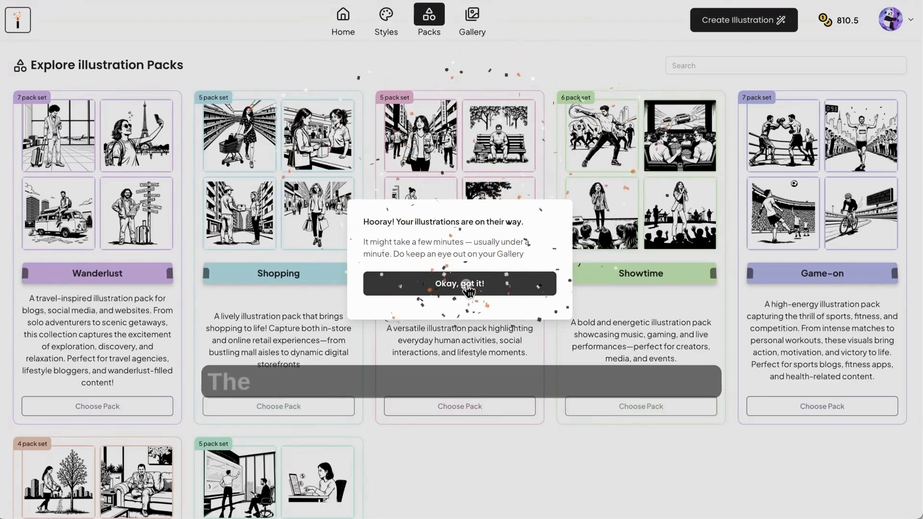
click(466, 283)
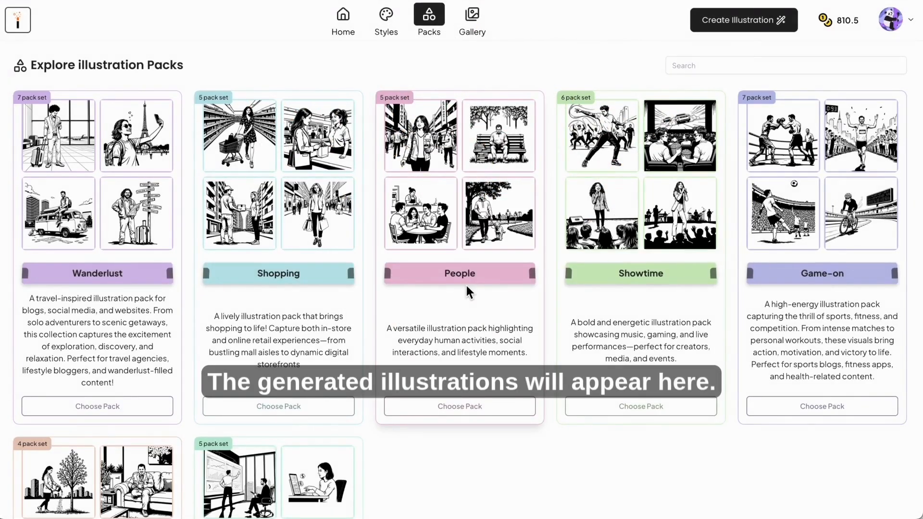
click(474, 22)
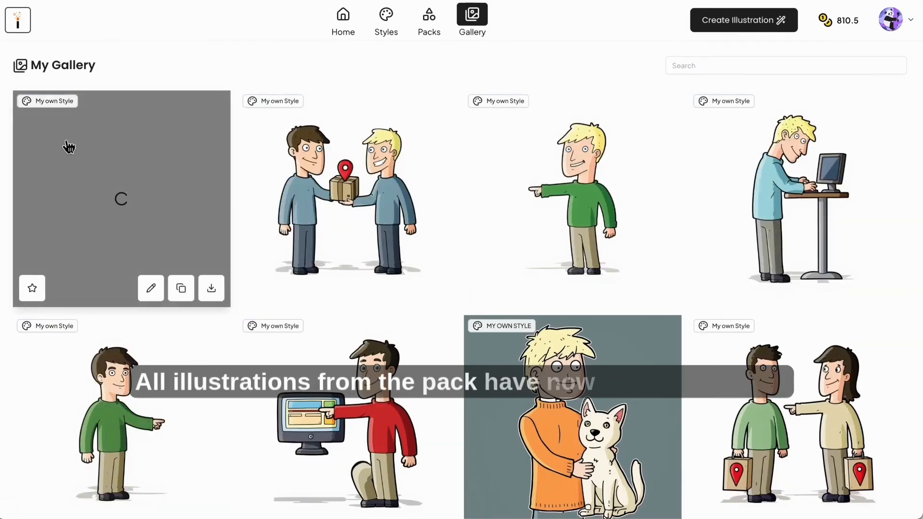